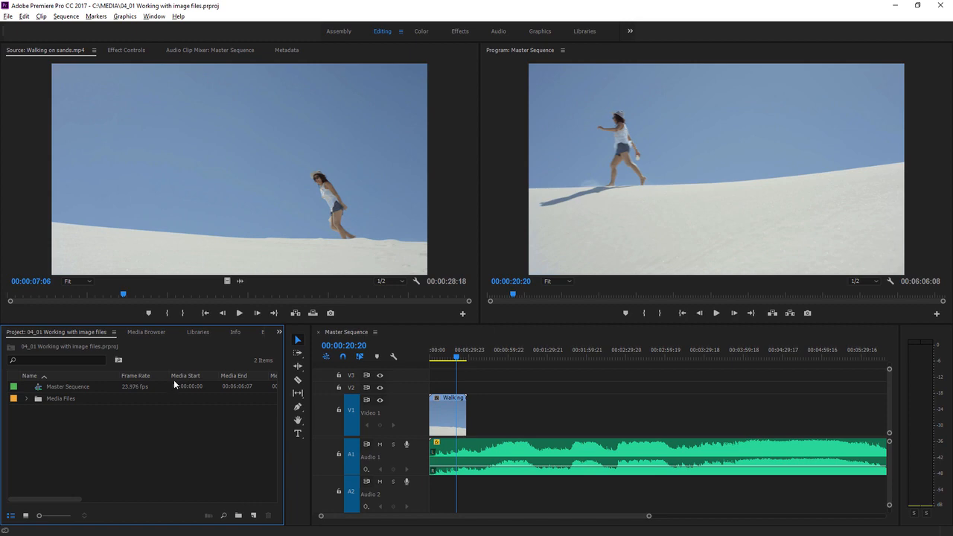
Import the Sunset 002 1280x720 image from the 1280x720 Photos folder inside Media Files into the project
left_click(147, 331)
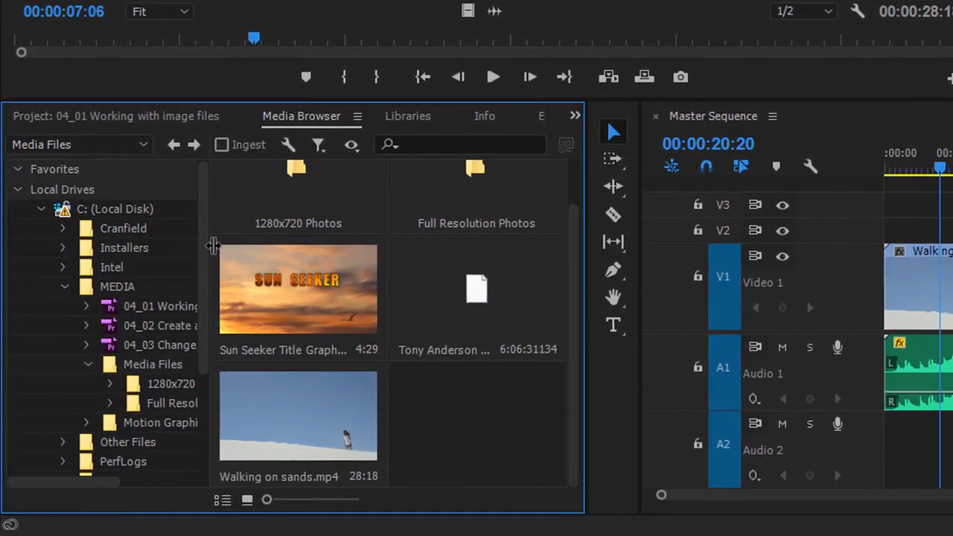
left_click_drag(214, 246, 239, 248)
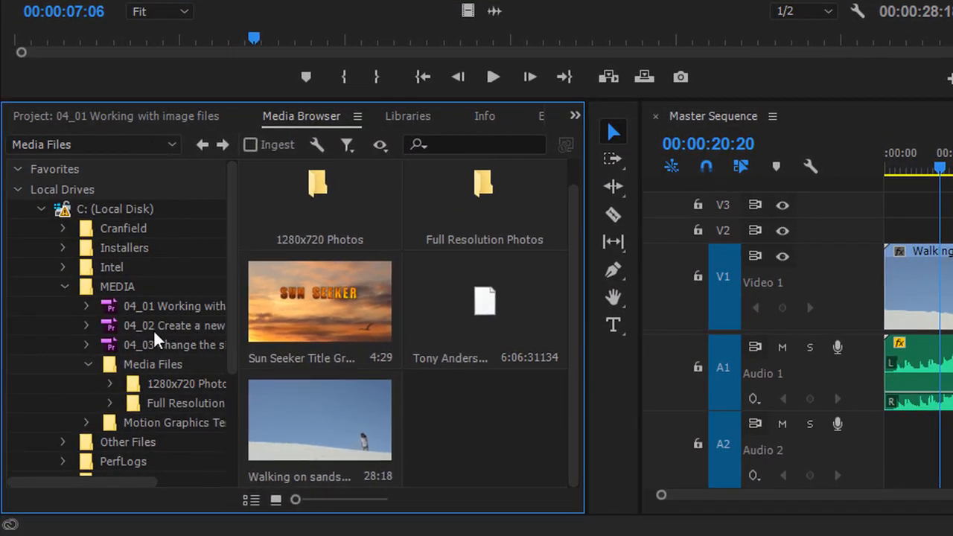
left_click(110, 369)
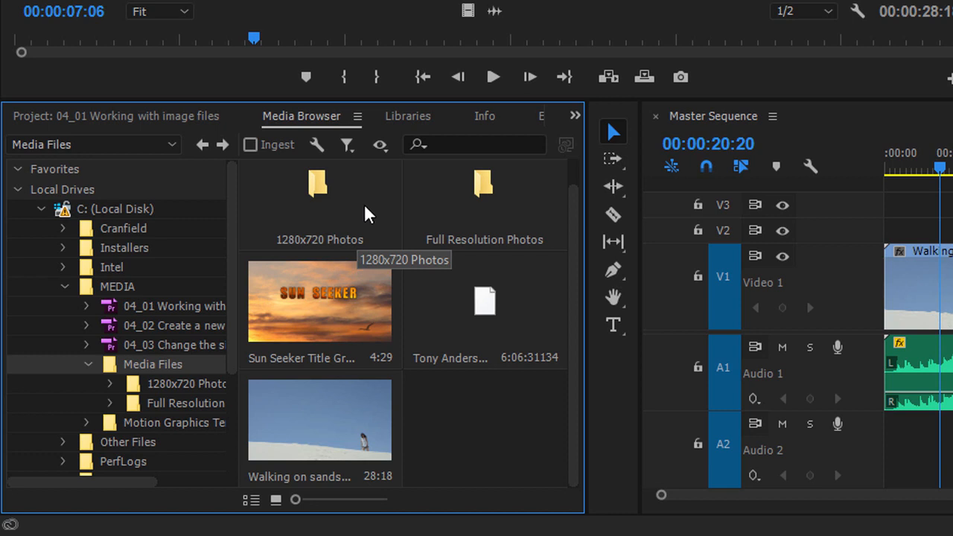
double_click(337, 204)
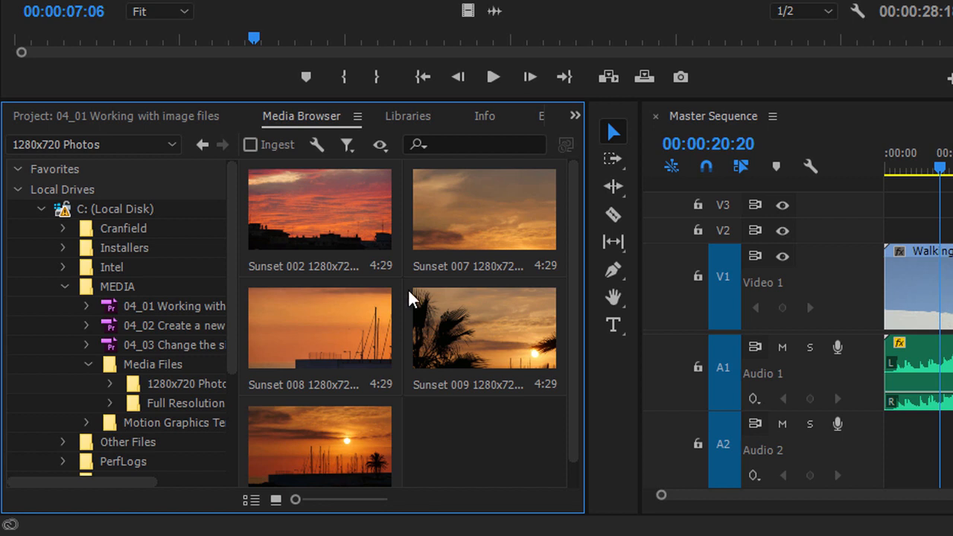
right_click(316, 217)
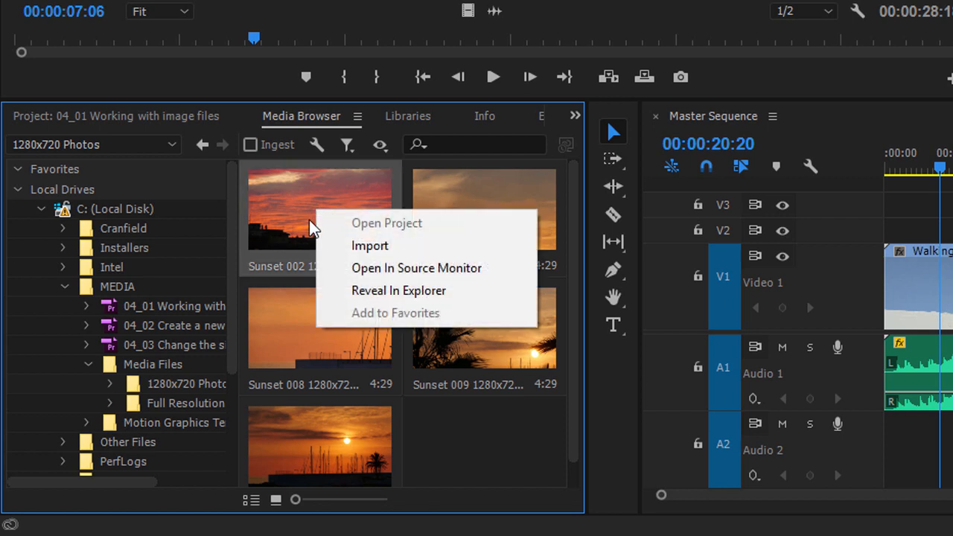
left_click(408, 245)
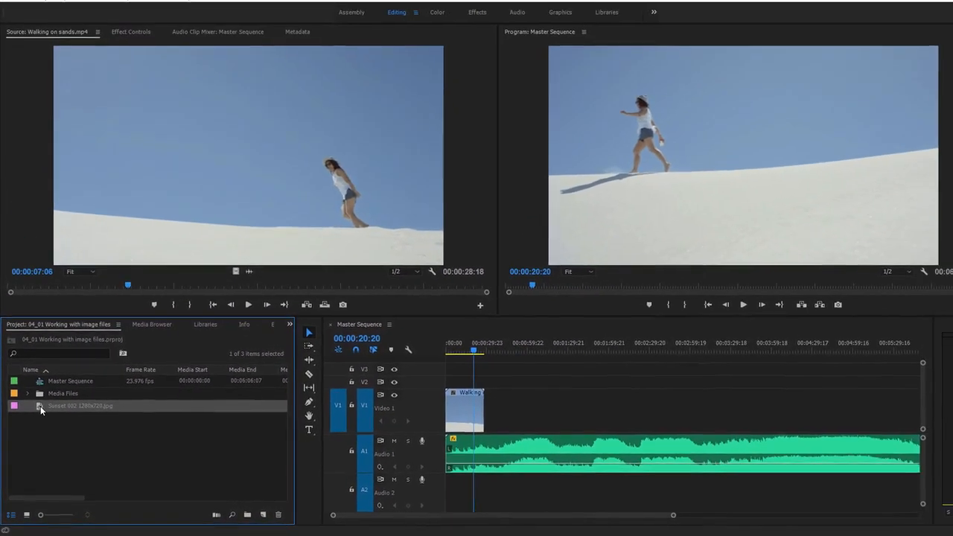
Open Sunset 002 1280x720.jpg in the Source Monitor and place it on V1 directly after Walking on sands.mp4
double_click(67, 313)
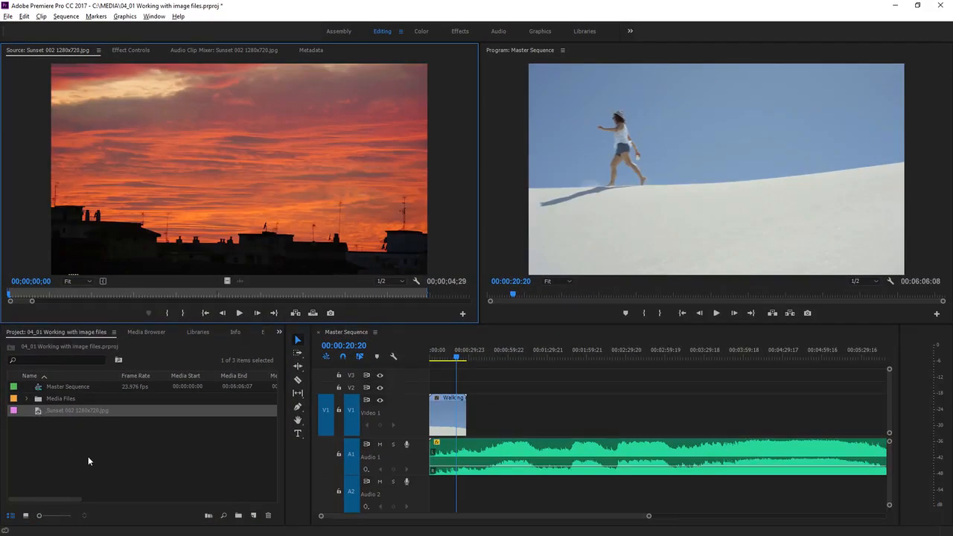
left_click(27, 516)
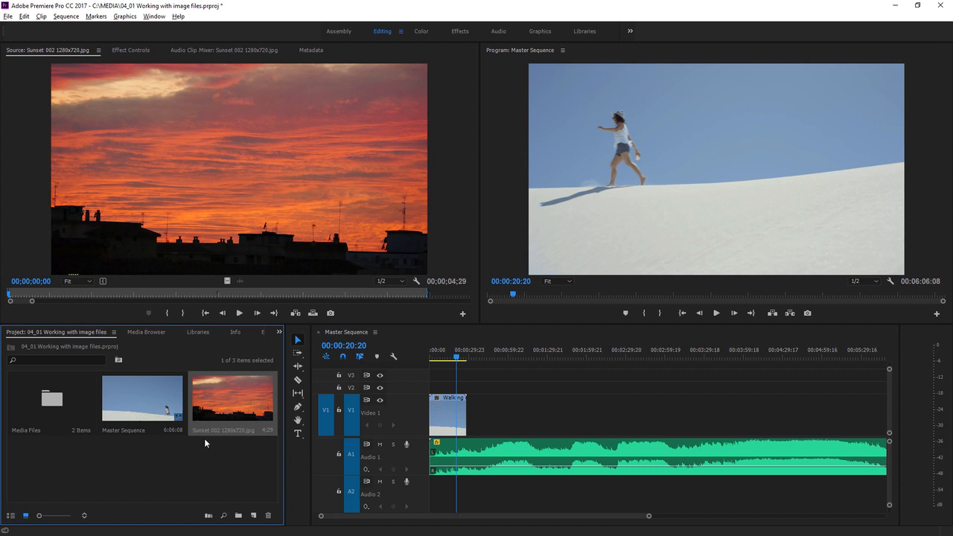
left_click_drag(214, 397, 471, 432)
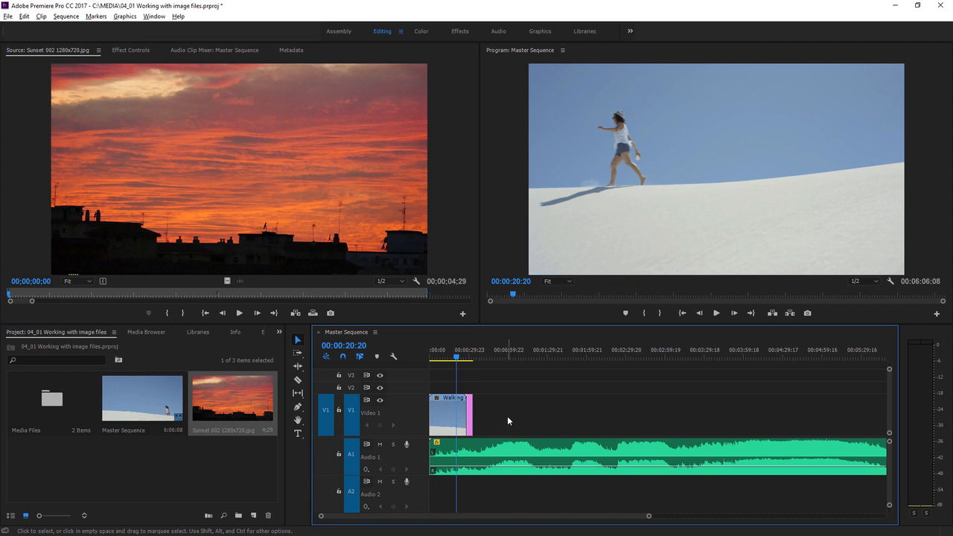
Extend the end of the Sunset 002 still on V1 to a duration of about 00:00:17:22 and display it in the Program Monitor
left_click_drag(648, 516, 545, 525)
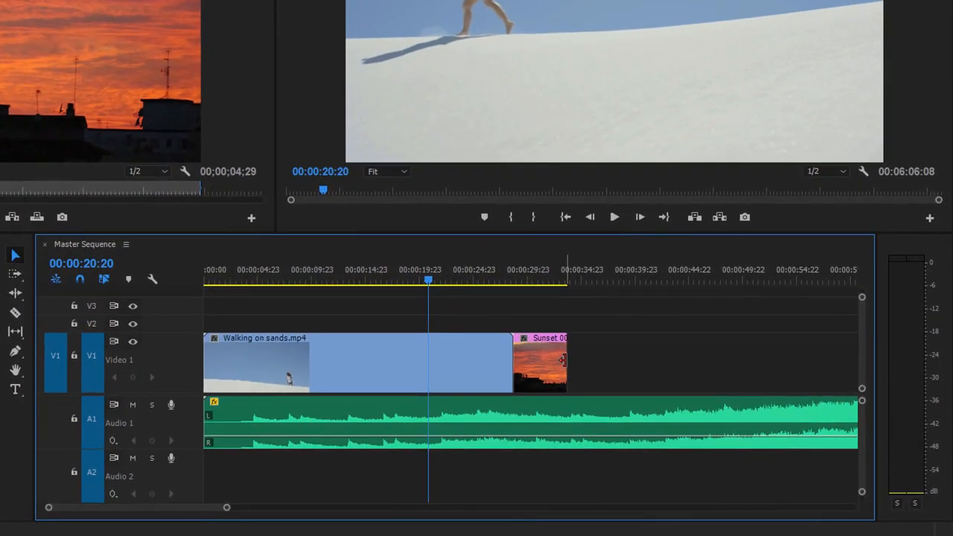
left_click_drag(563, 360, 702, 359)
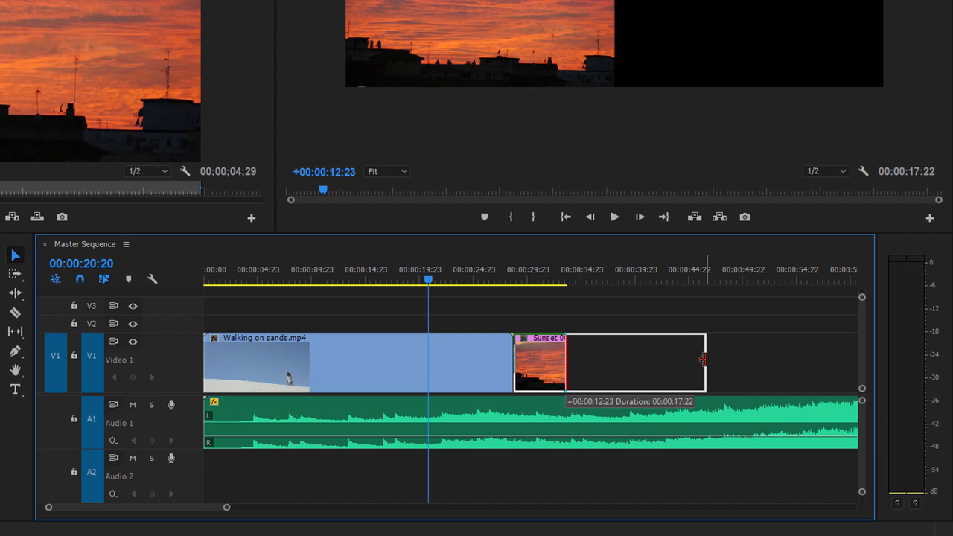
left_click_drag(702, 359, 703, 360)
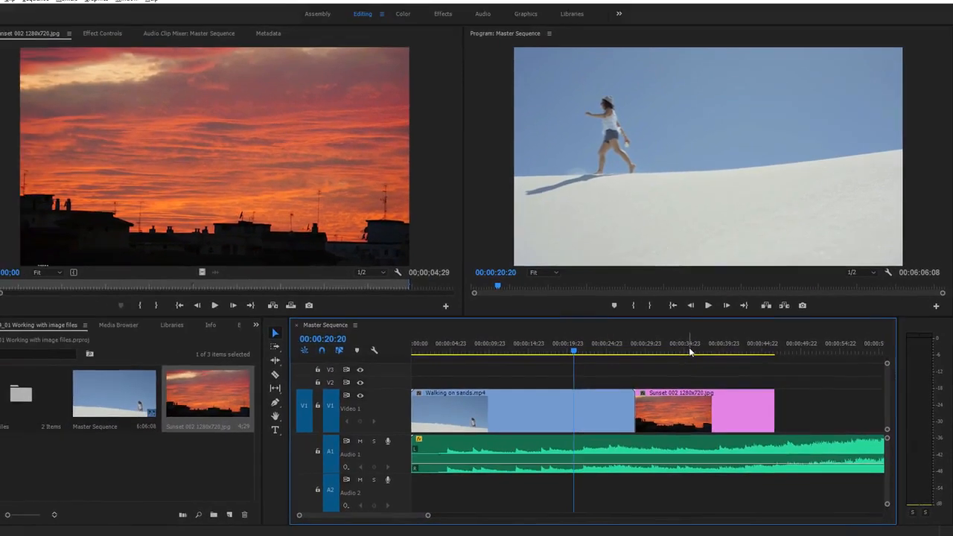
left_click(667, 339)
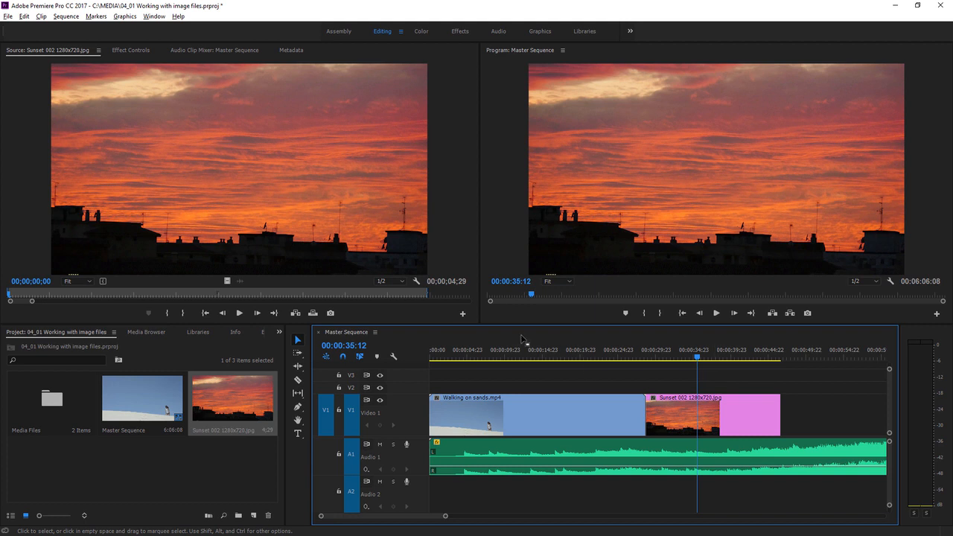
Start importing the layered Sun Seeker Title Graphic Photoshop file from the Media Files folder
left_click(147, 332)
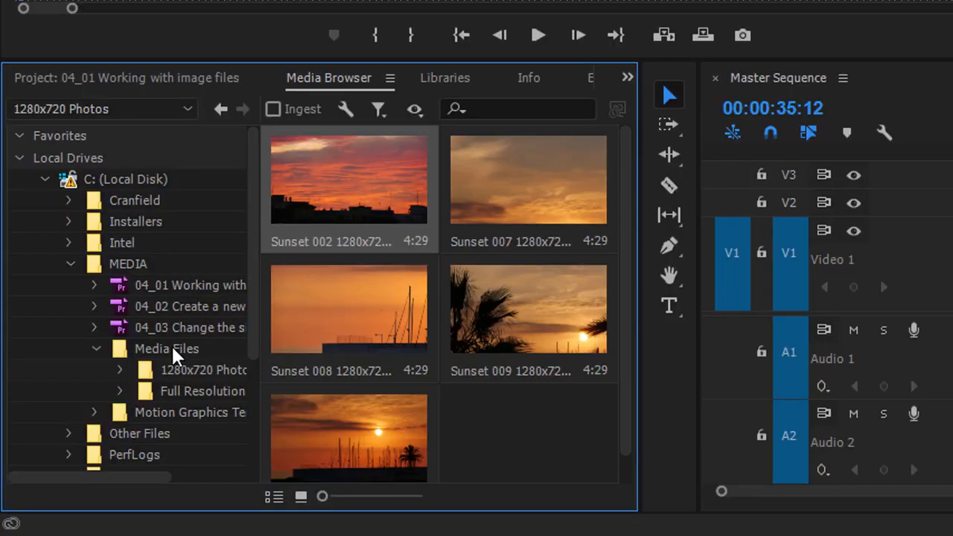
left_click(173, 348)
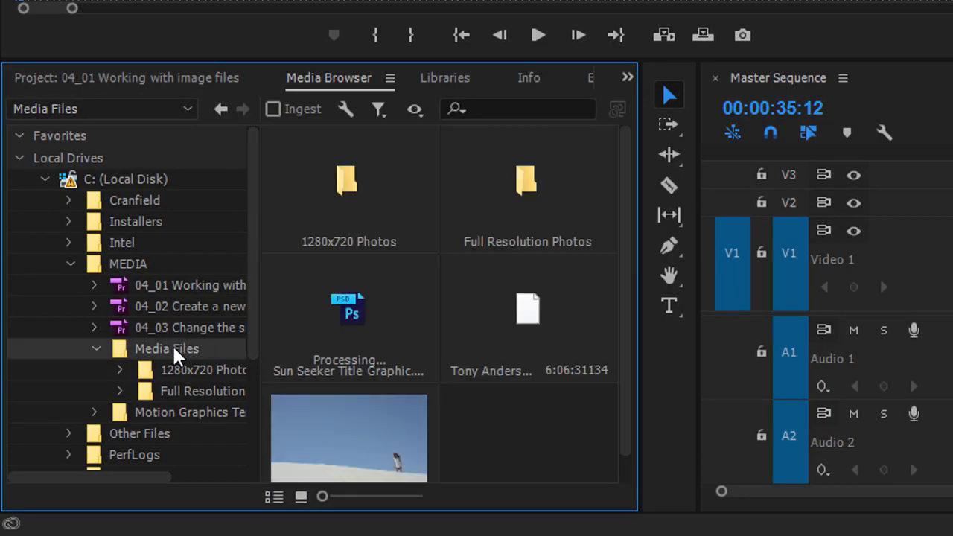
right_click(352, 305)
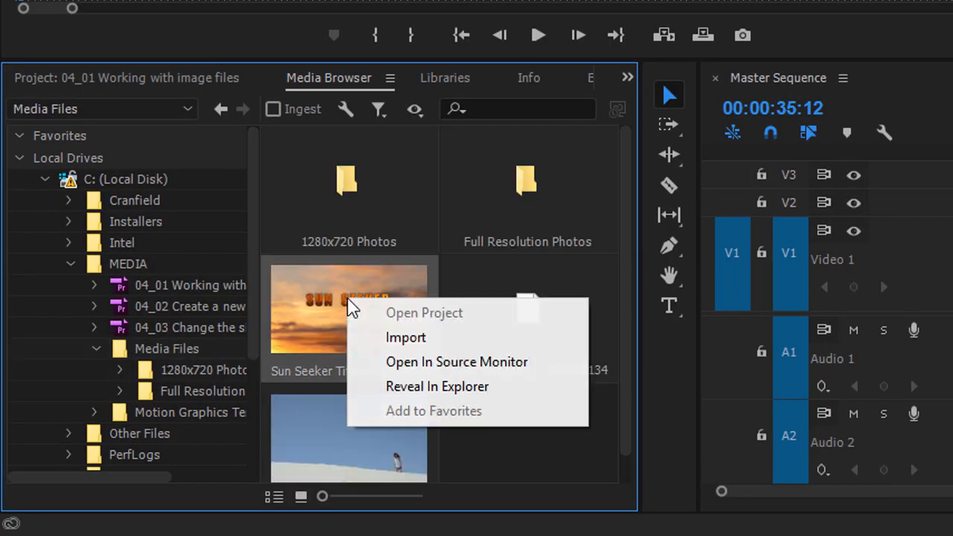
left_click(475, 333)
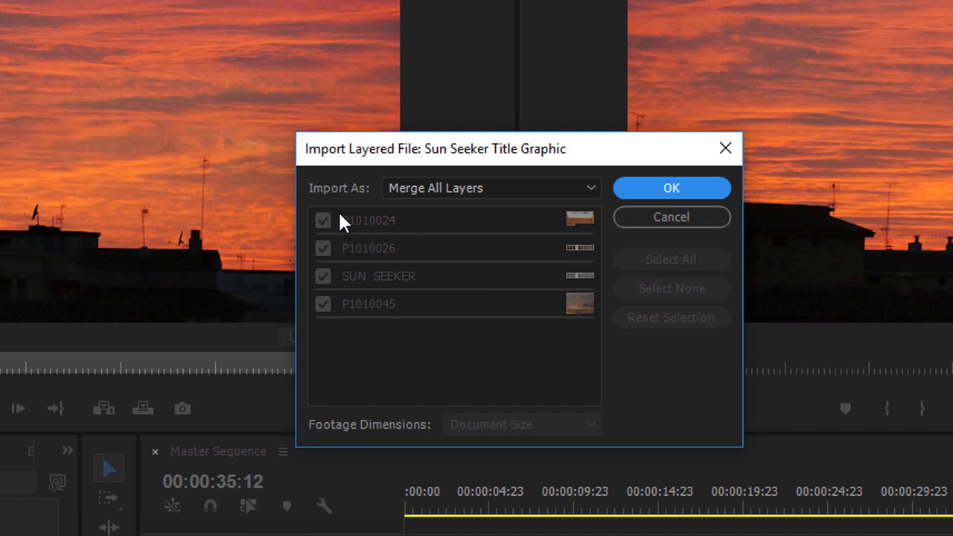
Try the Individual Layers import option, toggling layer P1010045 off and on, and restore Merge All Layers
left_click(452, 189)
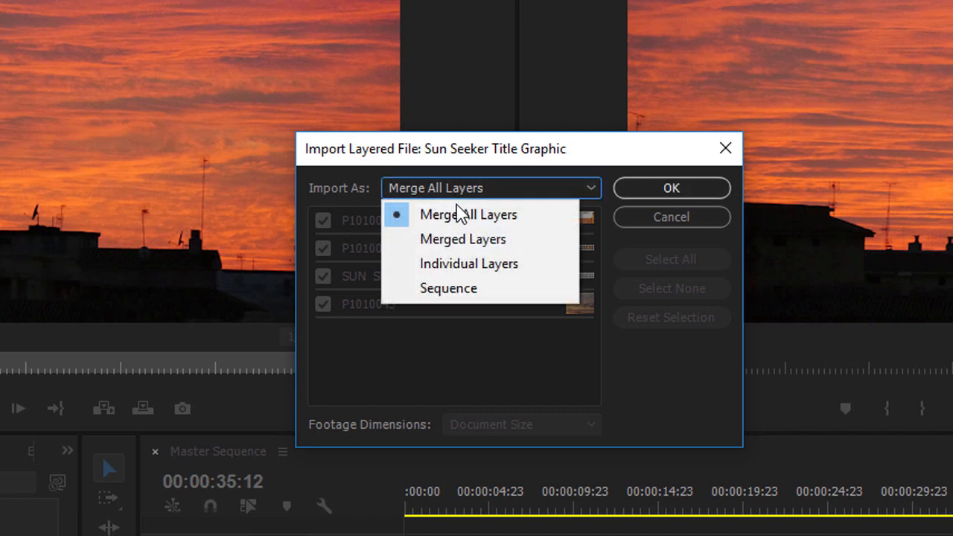
left_click(472, 263)
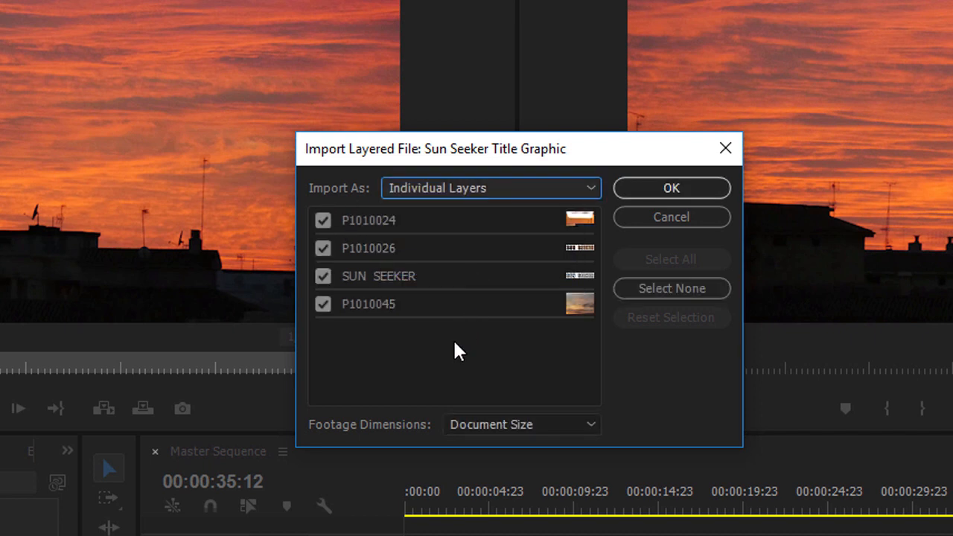
left_click(323, 304)
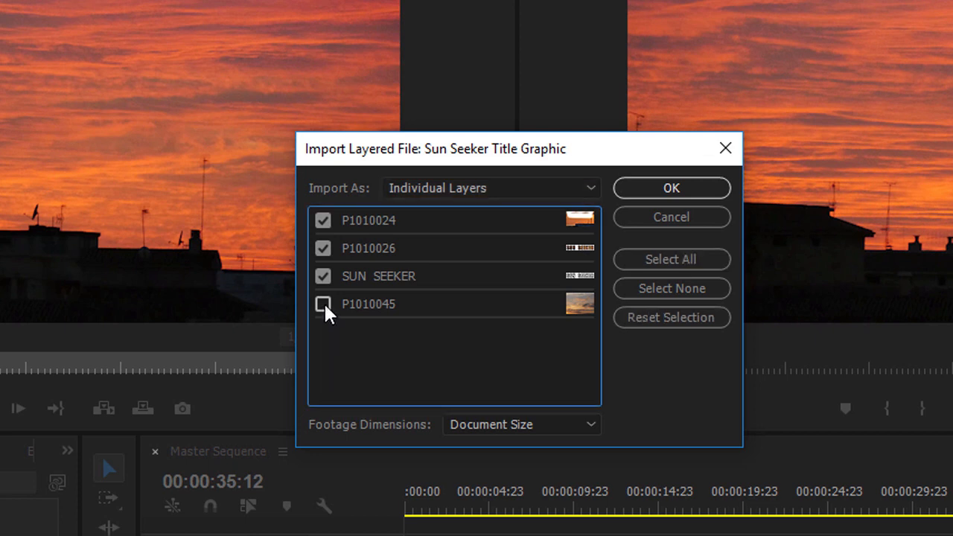
left_click(323, 304)
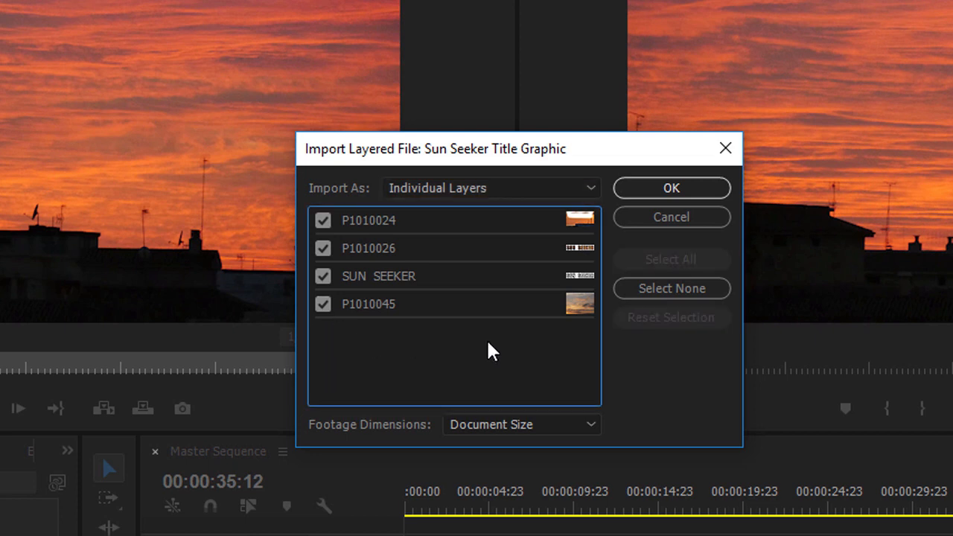
key("shift+Tab")
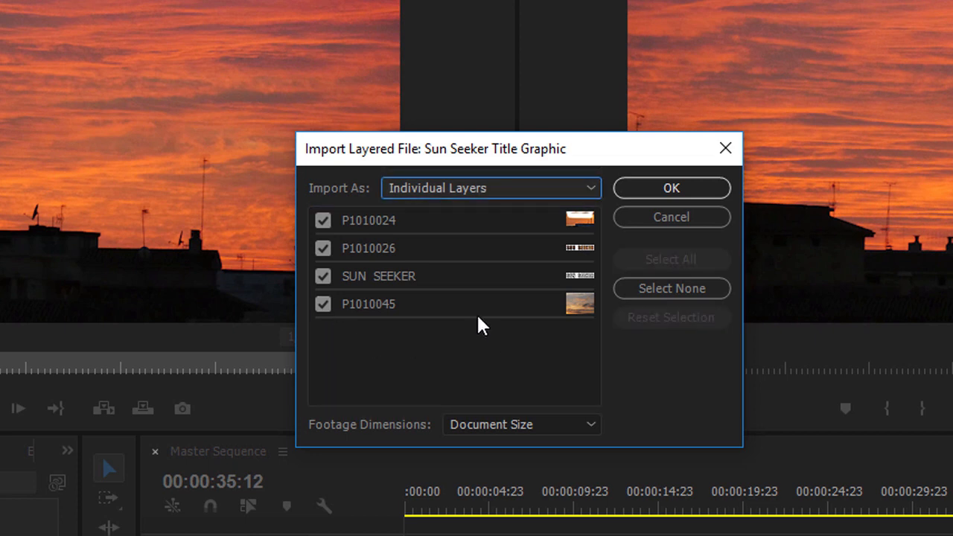
left_click(485, 195)
left_click(489, 213)
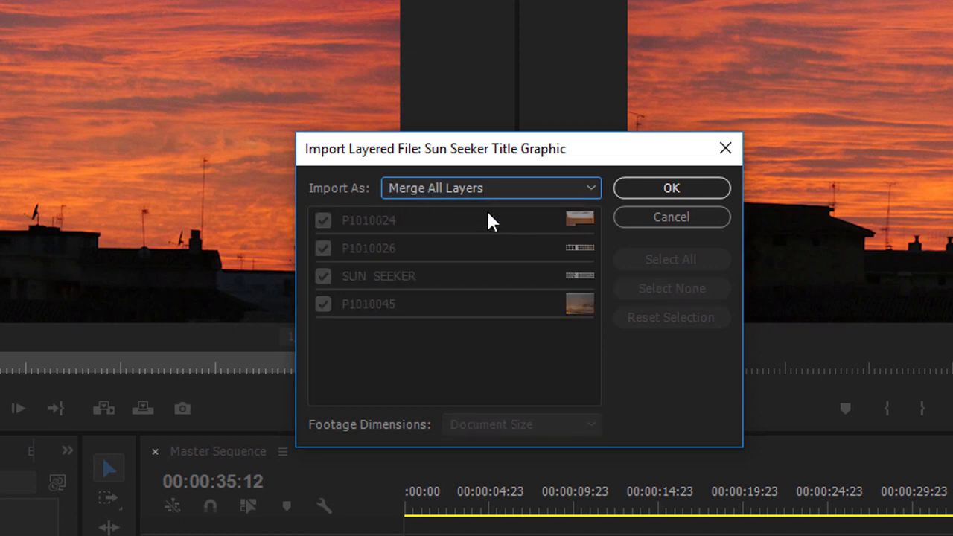
Import the title graphic with all layers merged and open it in the Source Monitor
left_click(660, 188)
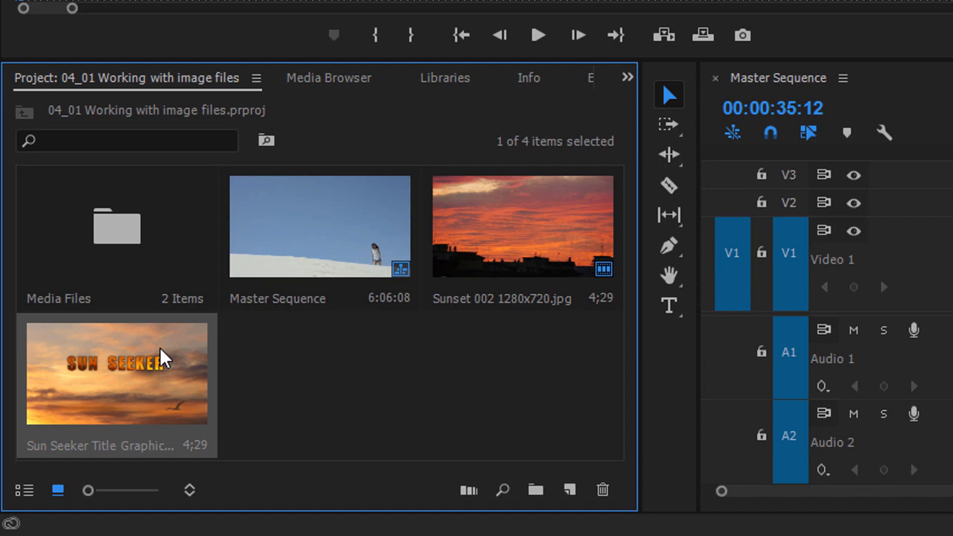
double_click(160, 348)
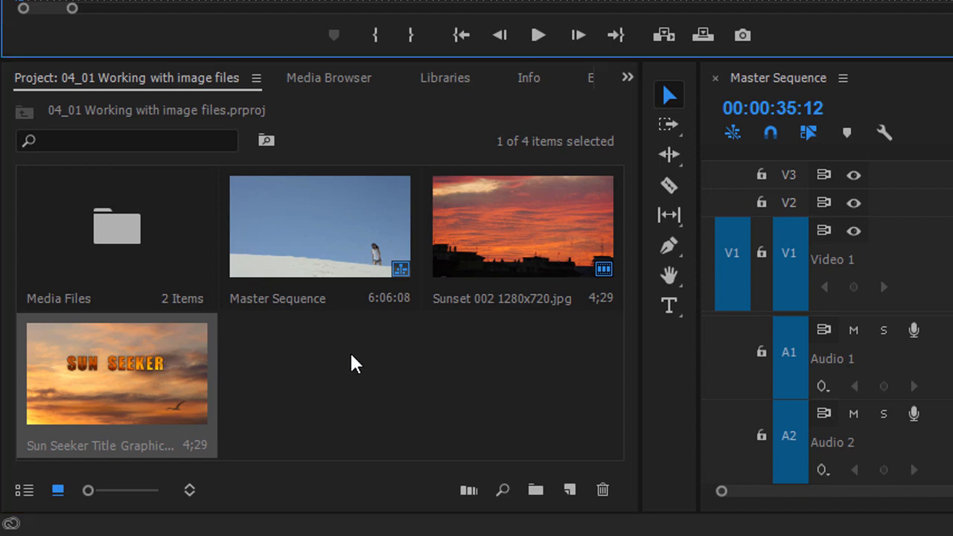
Place the Sun Seeker title graphic on V1 directly after the Sunset 002 still and display it in the Program Monitor
left_click_drag(179, 364, 942, 407)
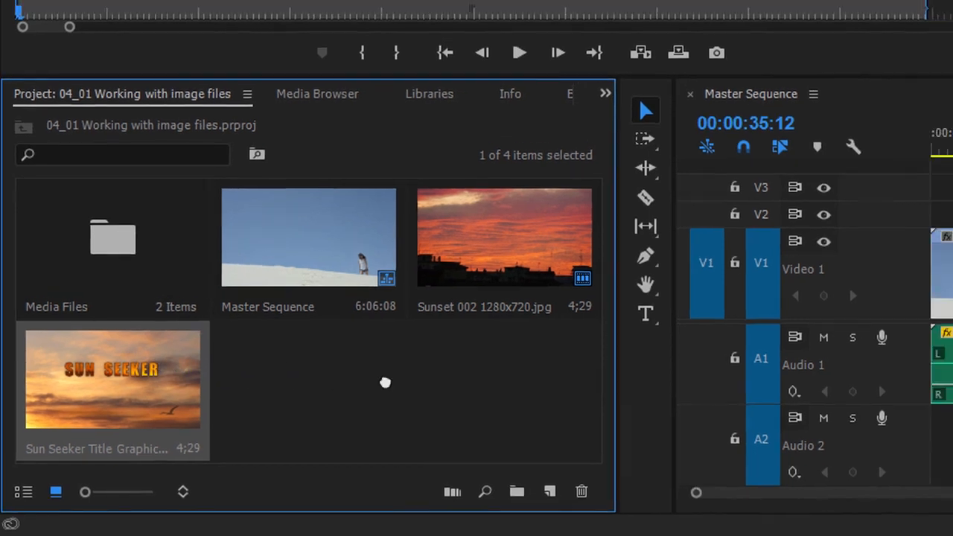
left_click_drag(820, 427, 775, 424)
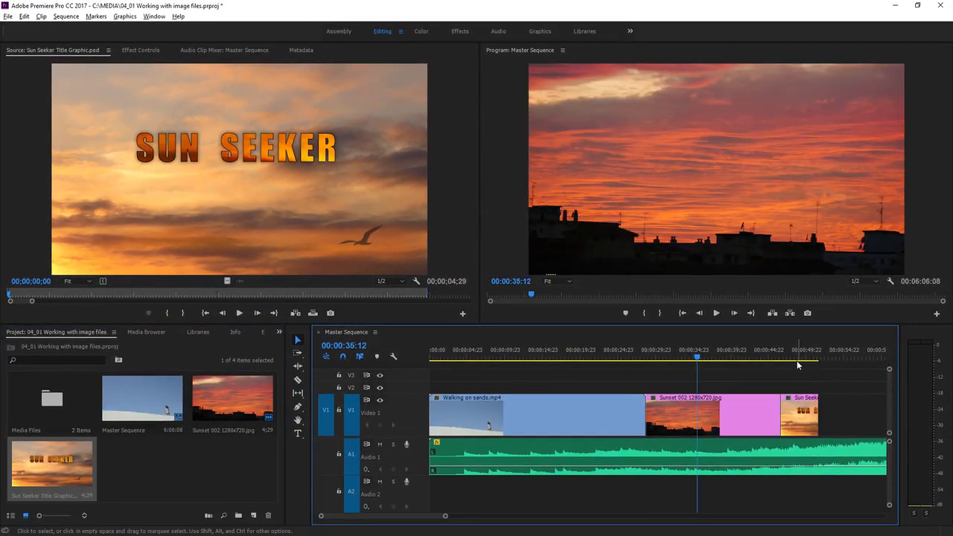
left_click(795, 349)
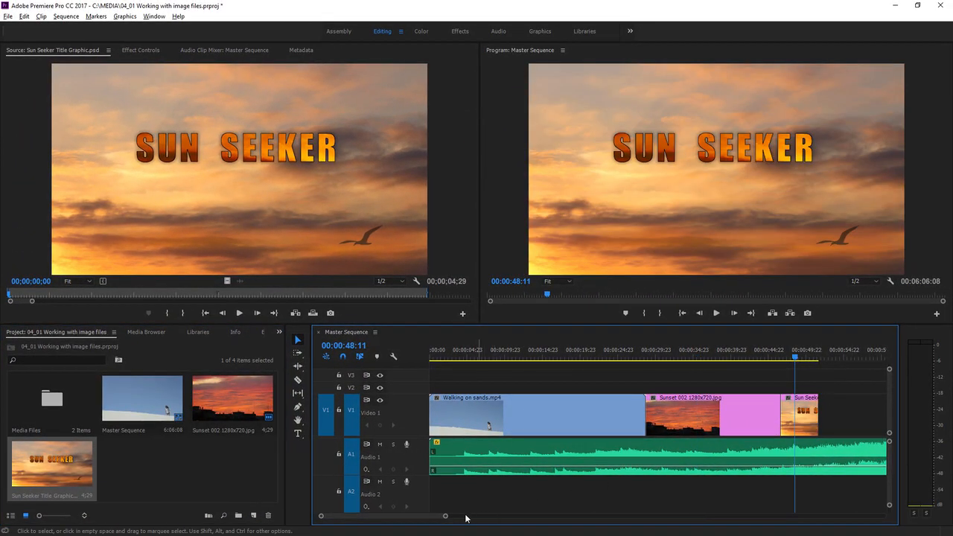
Add the Sunset 007, 008, 009 and 010 photos from the 1280x720 Photos folder to V1 after the title graphic and show the project items
left_click_drag(435, 519, 457, 519)
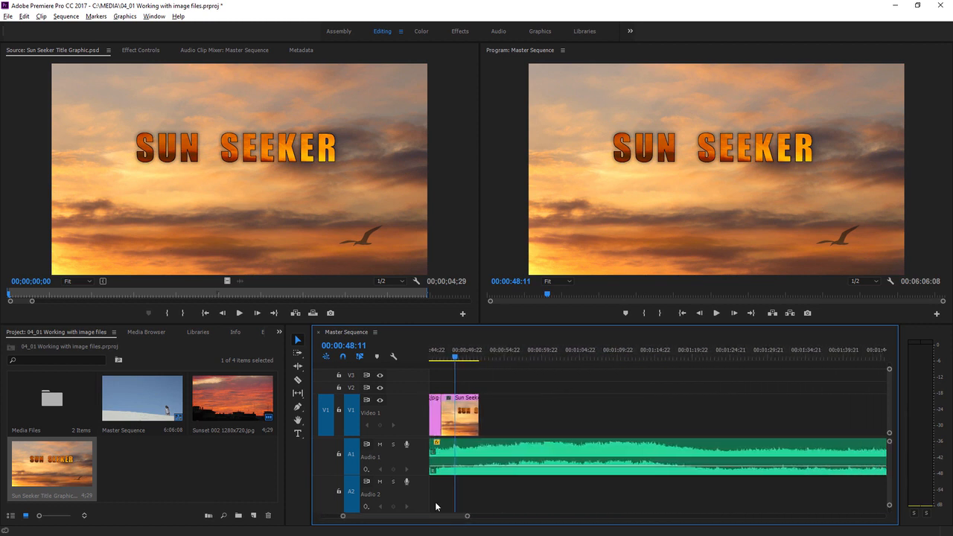
left_click(146, 332)
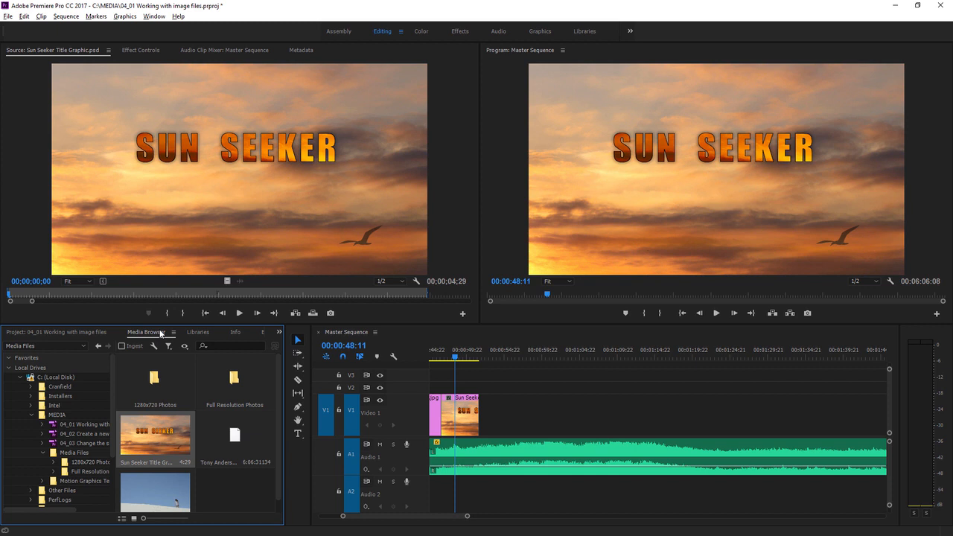
double_click(164, 376)
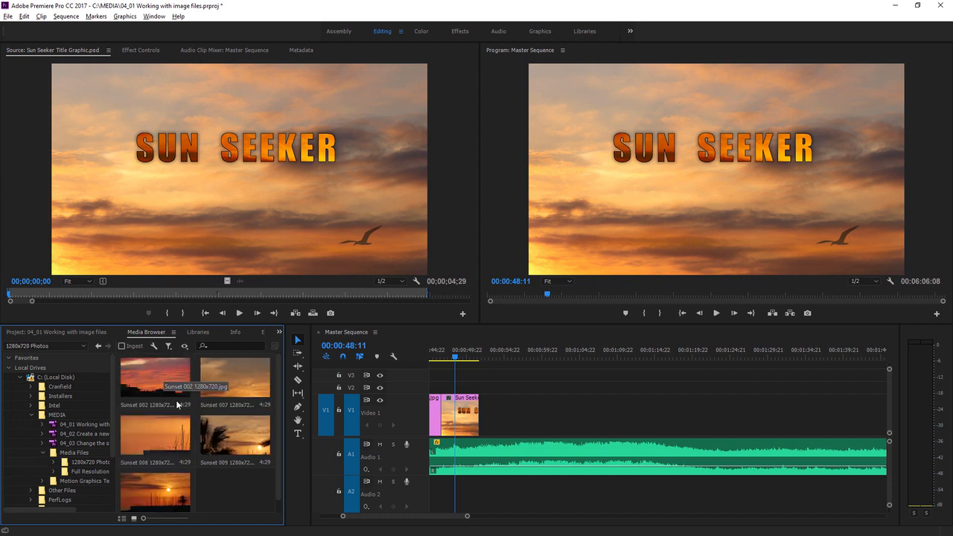
left_click(232, 380)
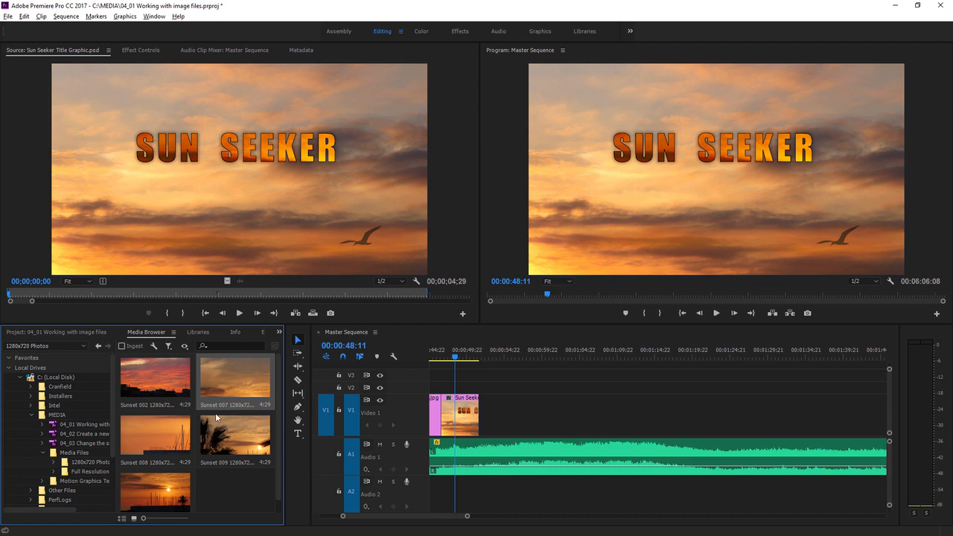
left_click(160, 488, "shift")
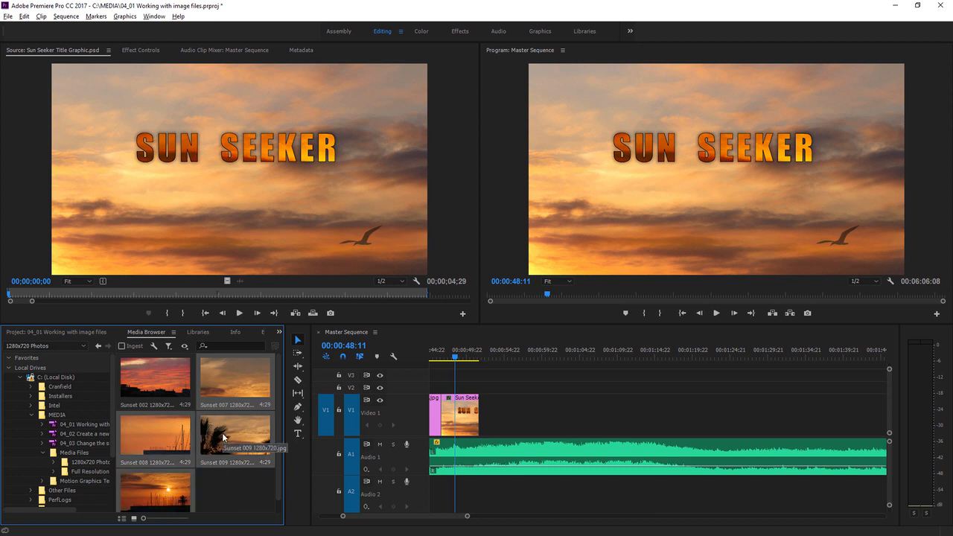
left_click_drag(222, 437, 534, 432)
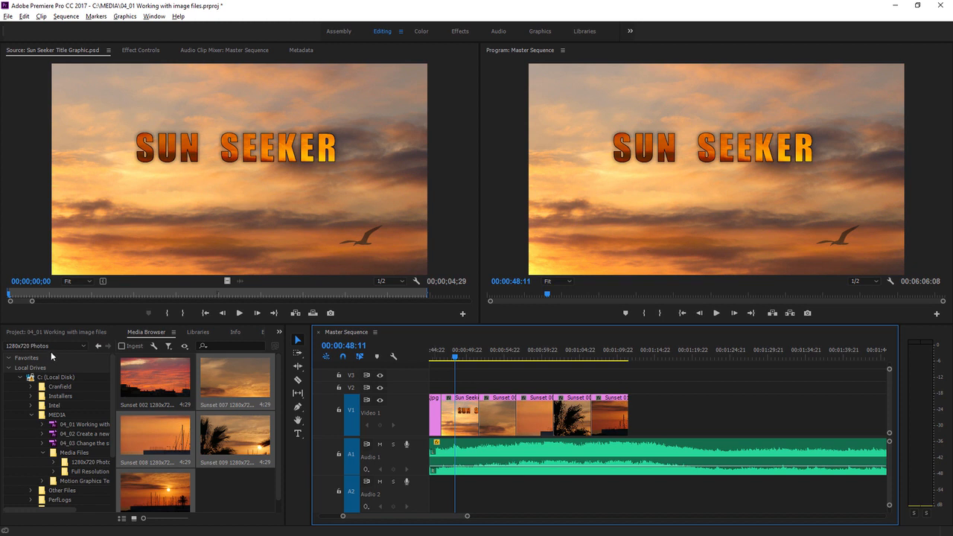
left_click(53, 331)
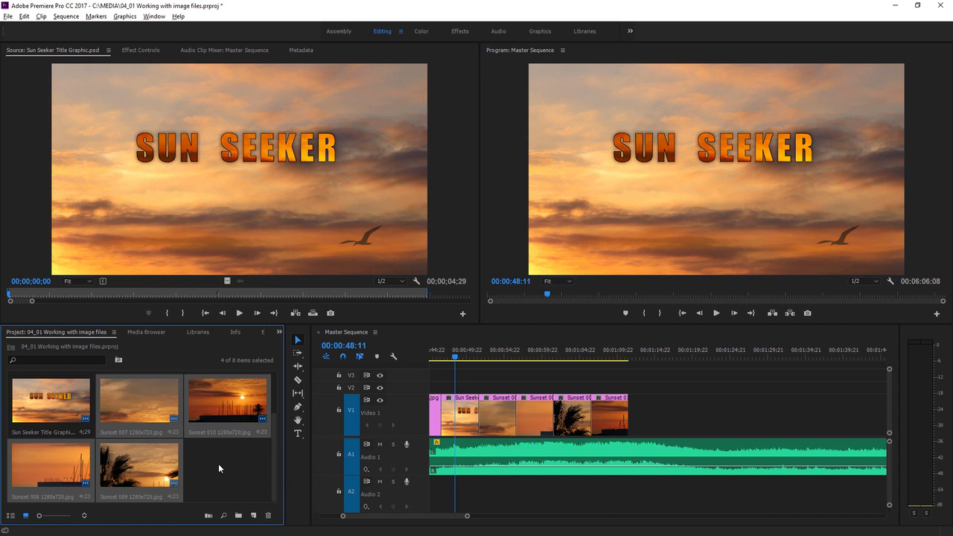
Undo the placement of the four Sunset photos on V1 and their import into the project
key("ctrl+z")
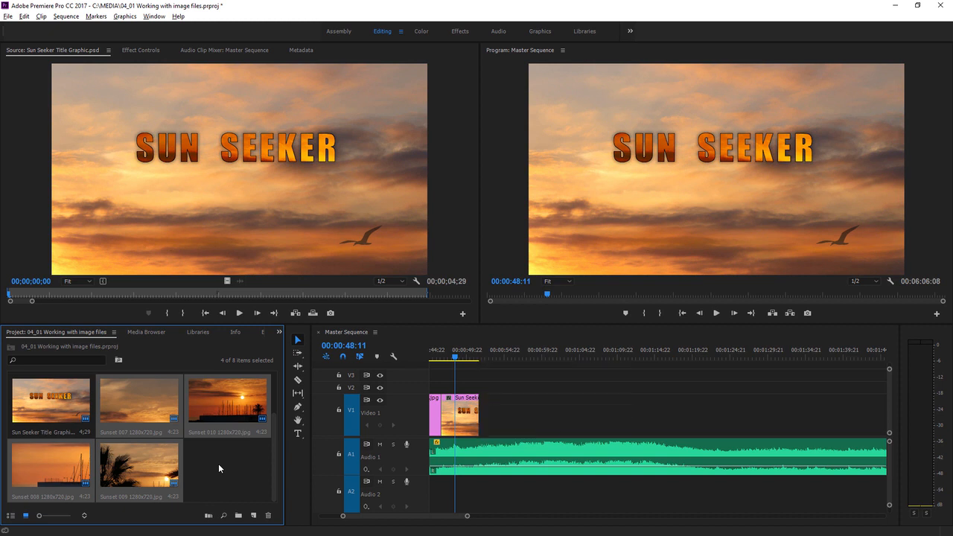
key("ctrl+z")
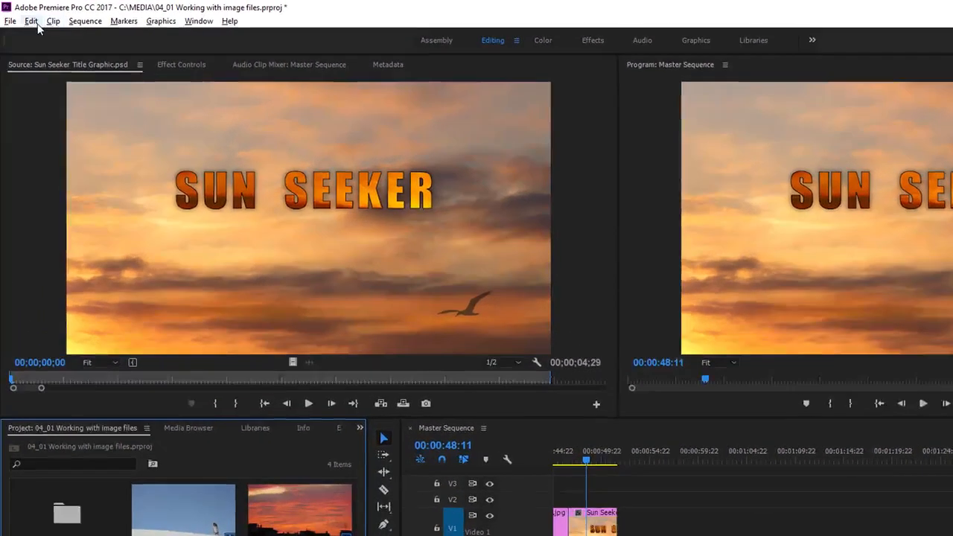
Set the Still Image Default Duration to 2 seconds in the Timeline preferences
left_click(37, 23)
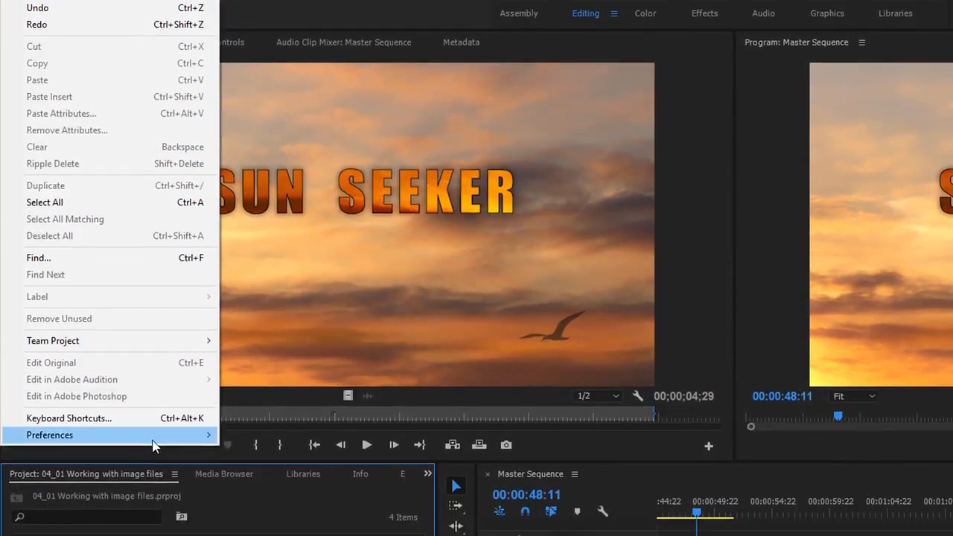
mouse_move(152, 443)
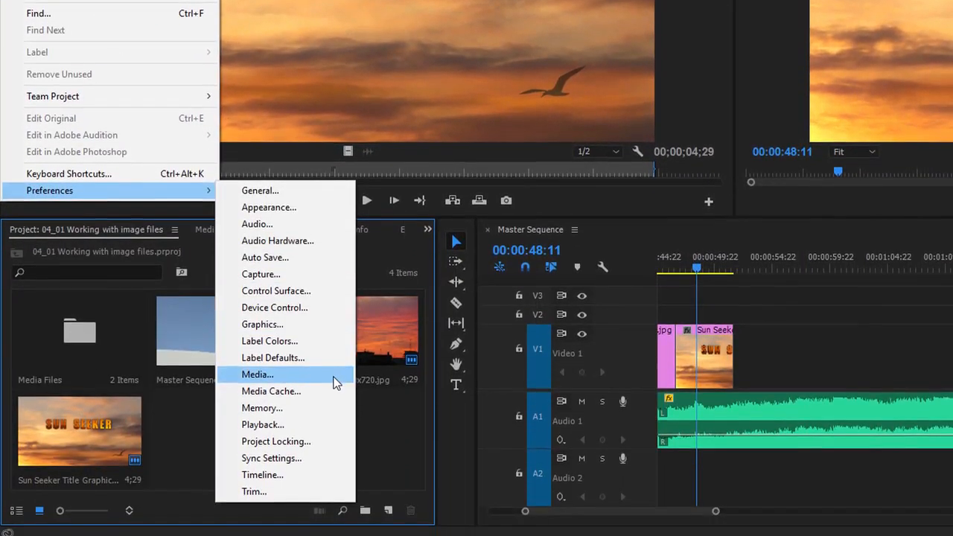
left_click(321, 469)
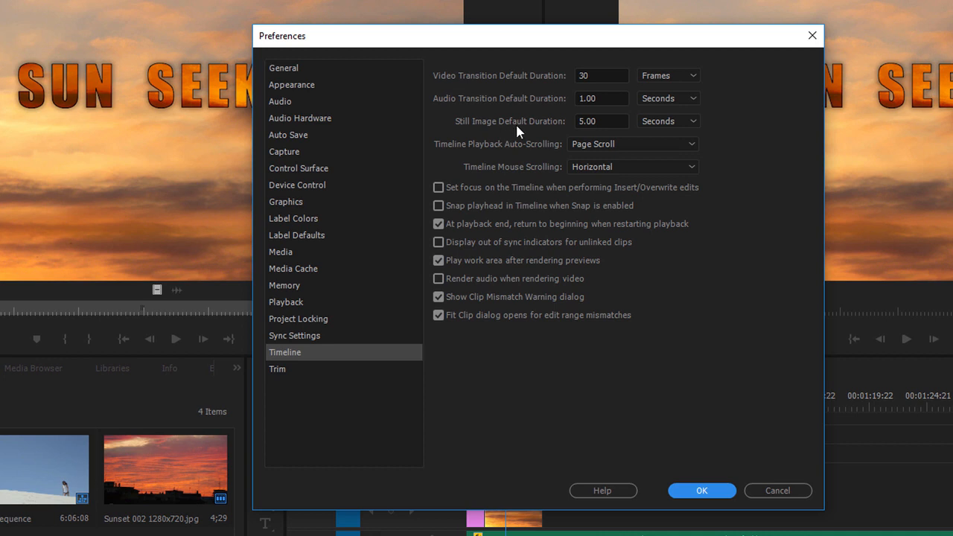
left_click(578, 120)
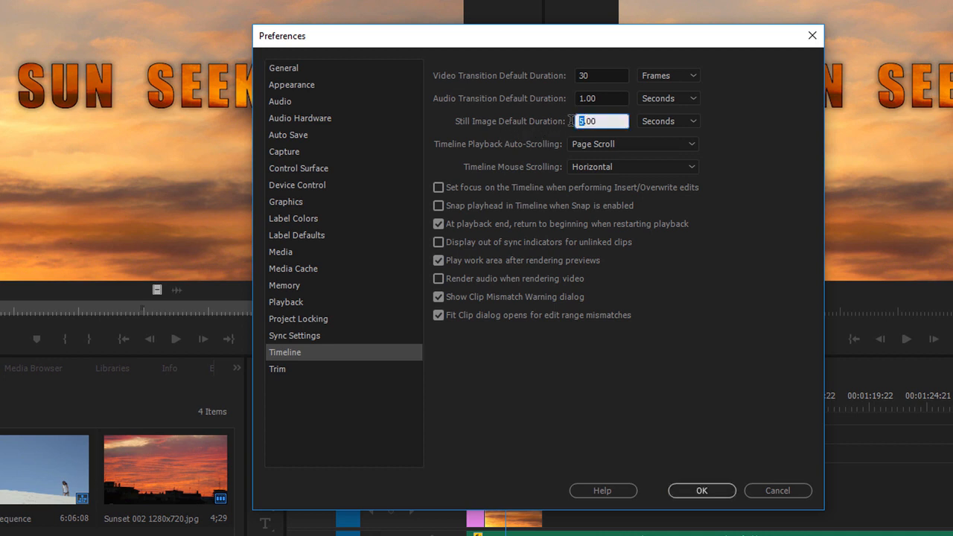
type("2")
left_click(701, 490)
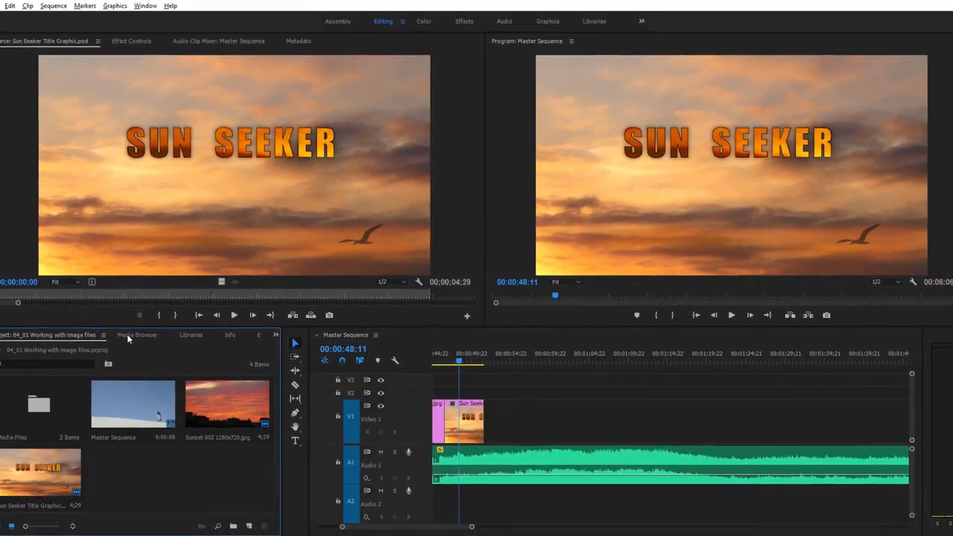
Add the selected Sunset 007, 008, 009 and 010 photos from the 1280x720 Photos folder to V1 directly after the title graphic
left_click(115, 341)
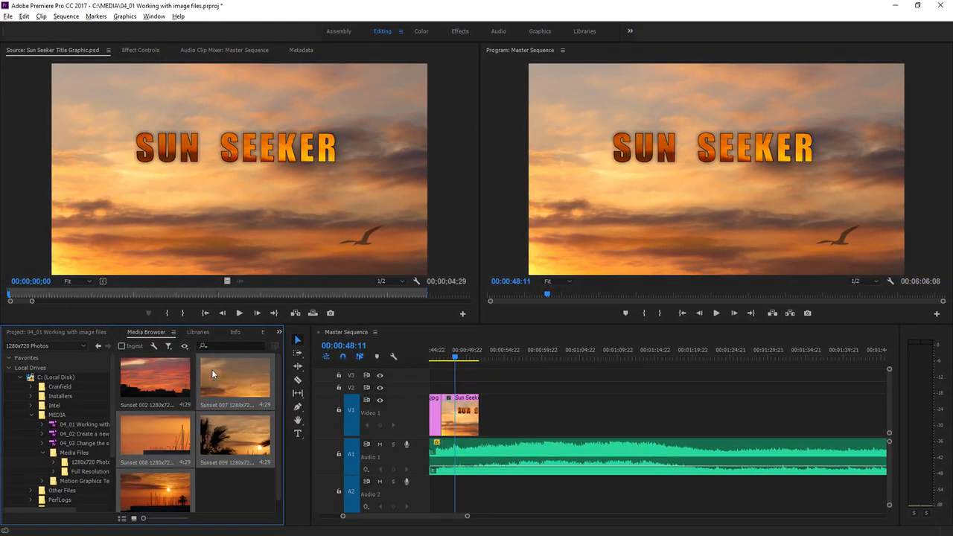
left_click_drag(211, 369, 513, 404)
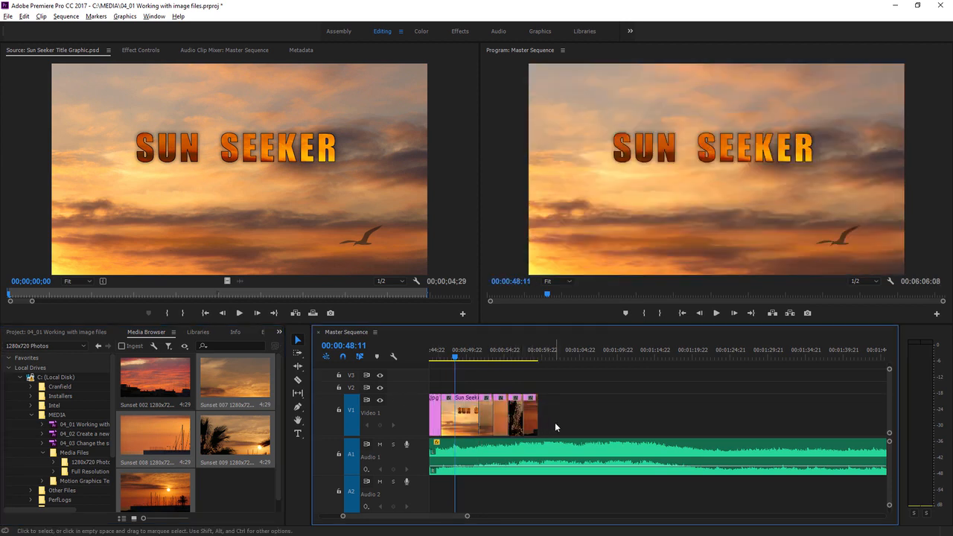